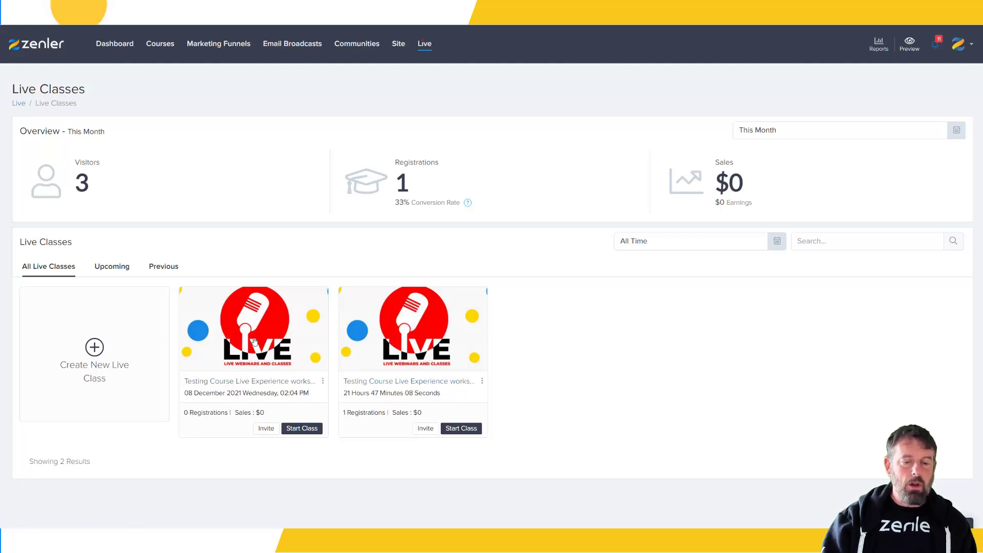
Step: Open the edit page of the 'Testing Course Live Experience workshop 2' class, the one with 1 registration
click(403, 325)
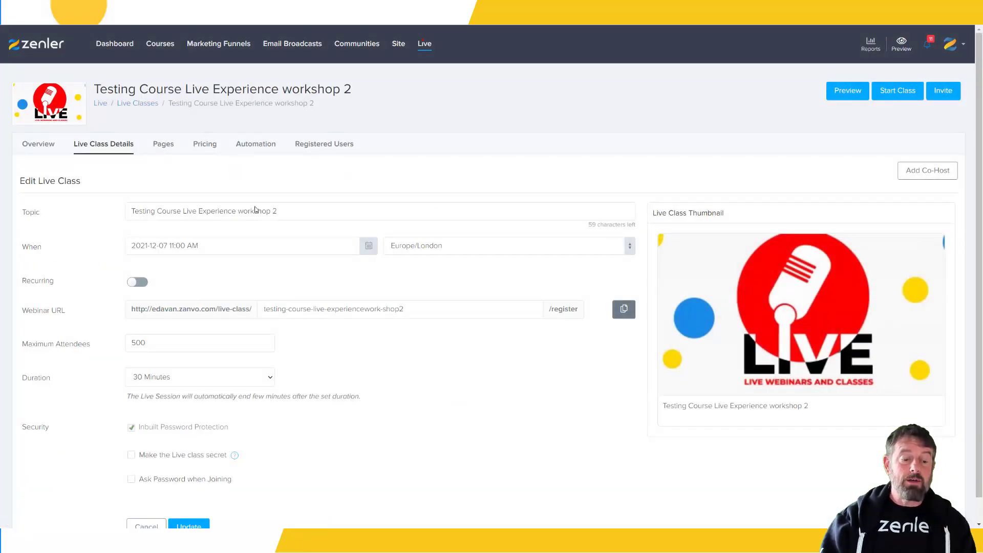
scroll(209, 380, down, 1)
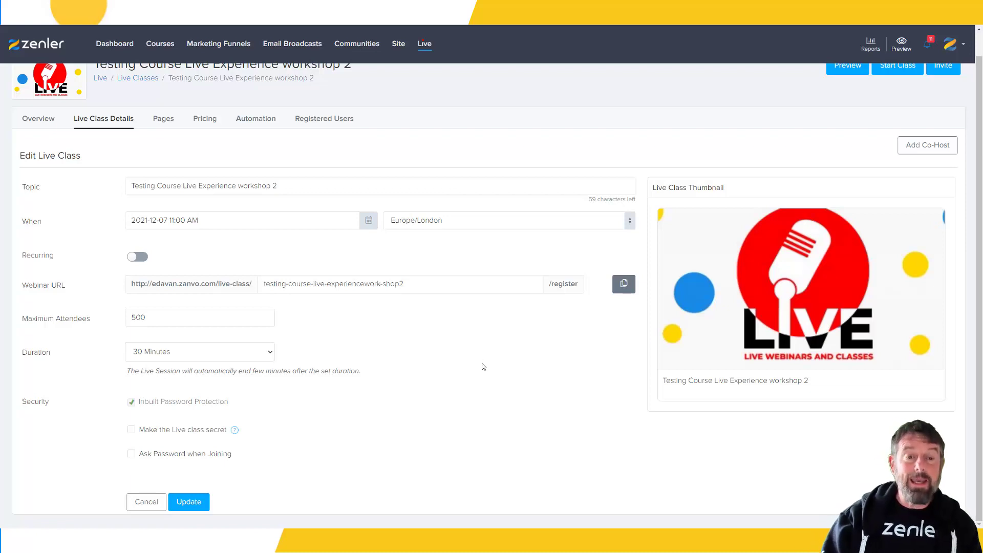
scroll(472, 346, up, 1)
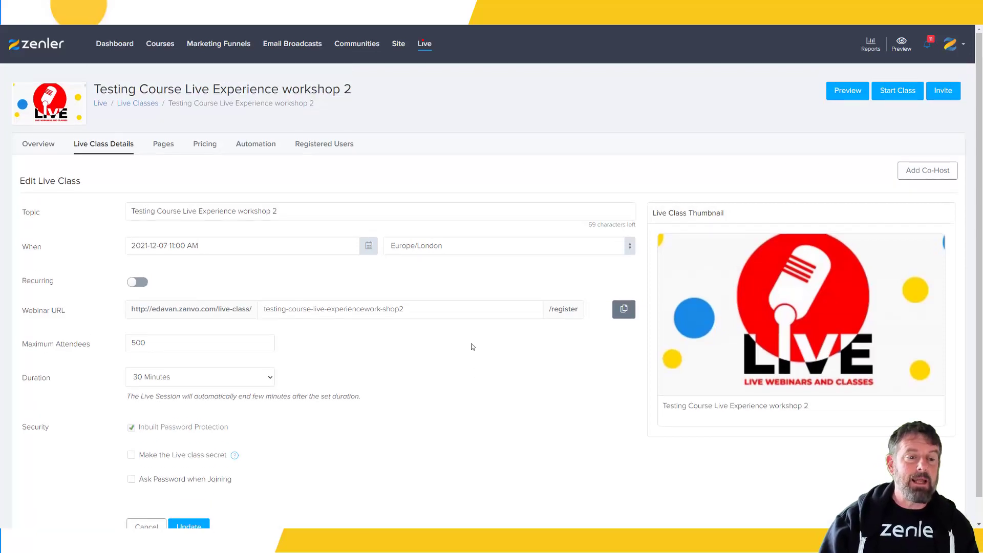
click(146, 108)
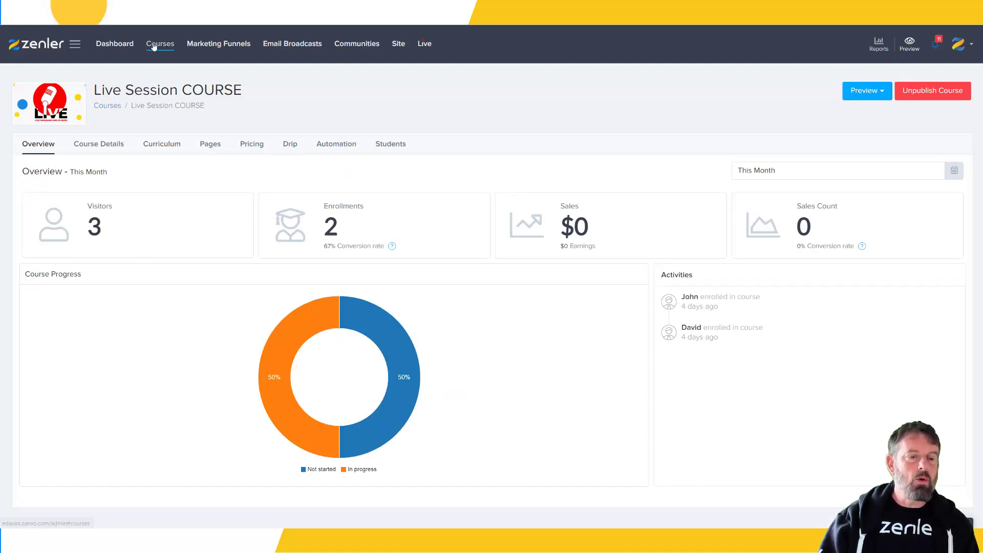
Step: In Live Session COURSE's curriculum, add a new LIVE TODAY lesson with Live class content
click(170, 150)
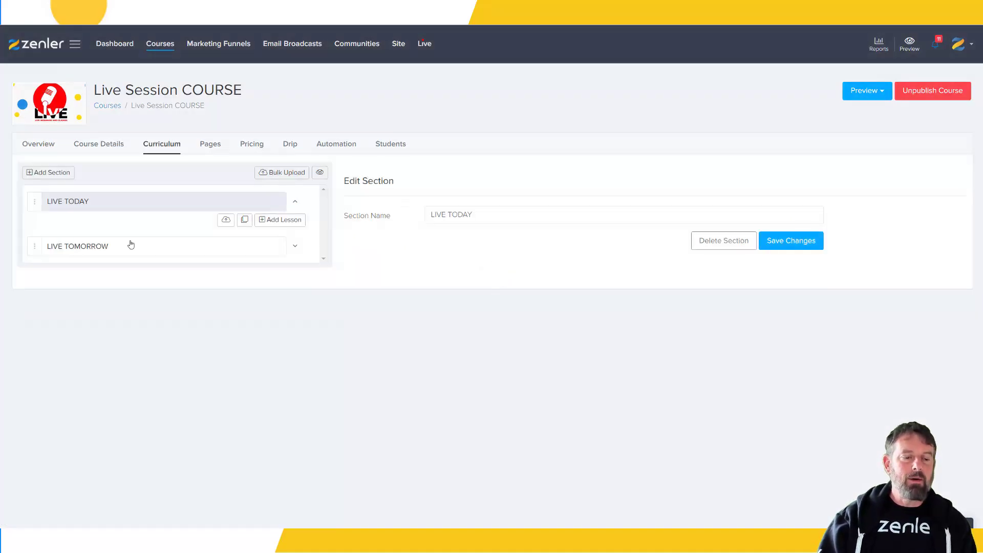
click(275, 223)
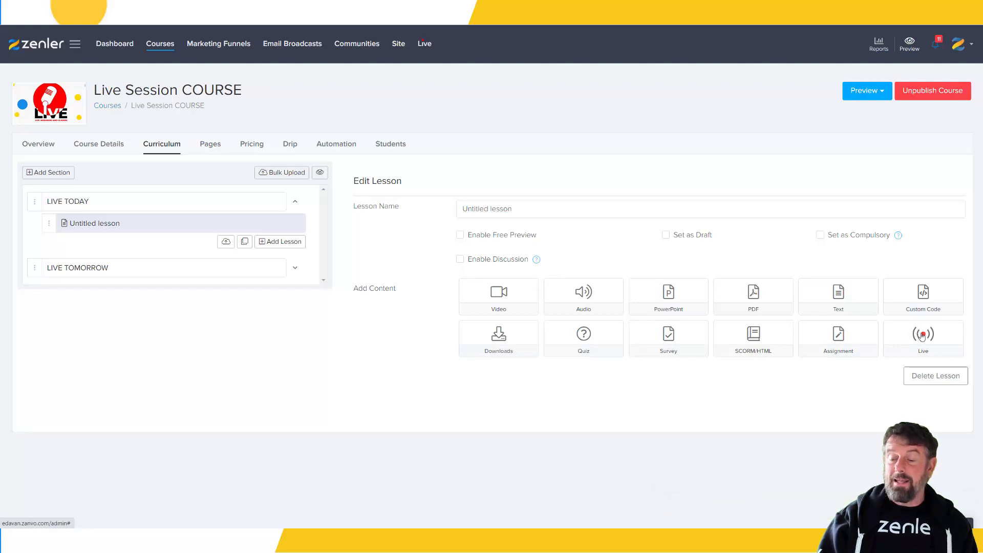
click(901, 332)
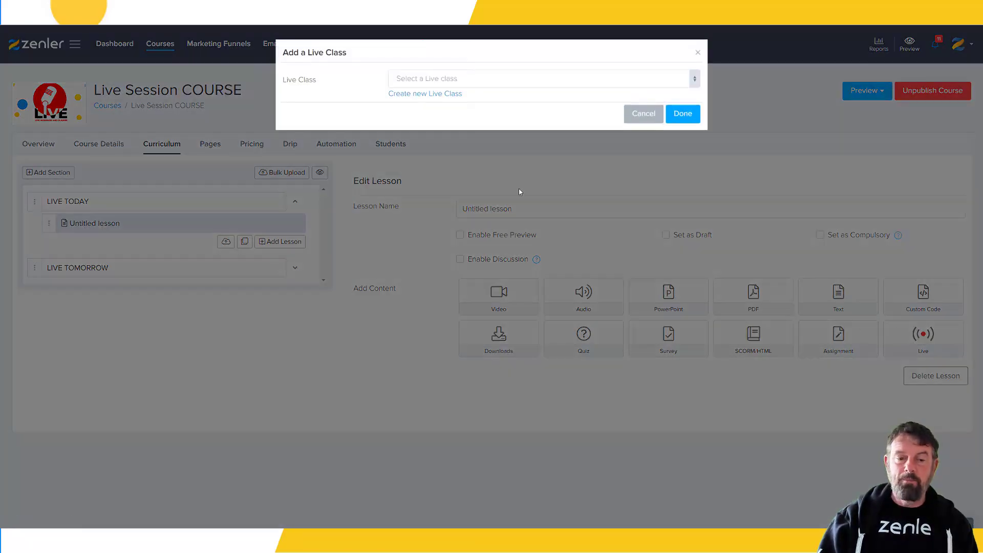
Step: Attach the 'Testing Course Live Experience workshop 2' live class to the LIVE TODAY lesson
click(482, 85)
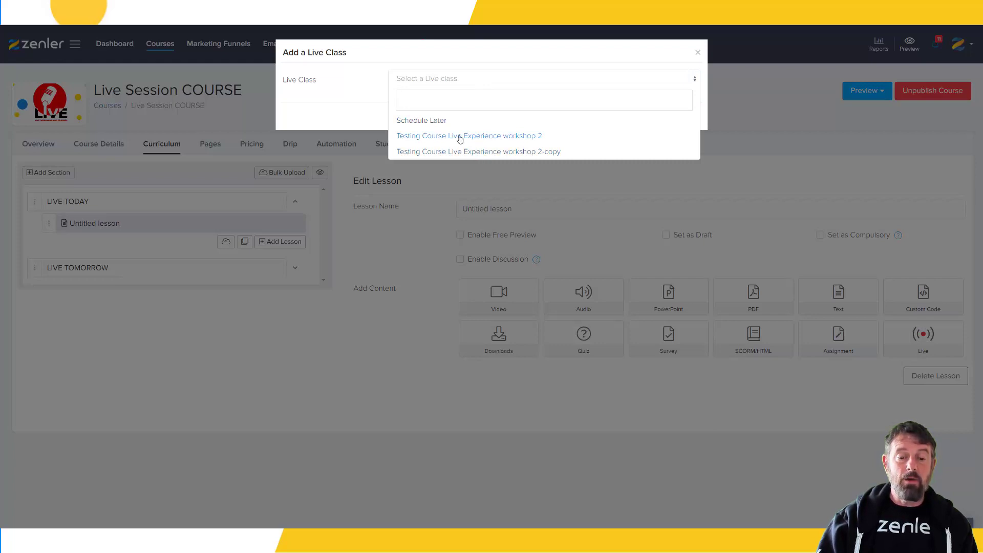
click(481, 137)
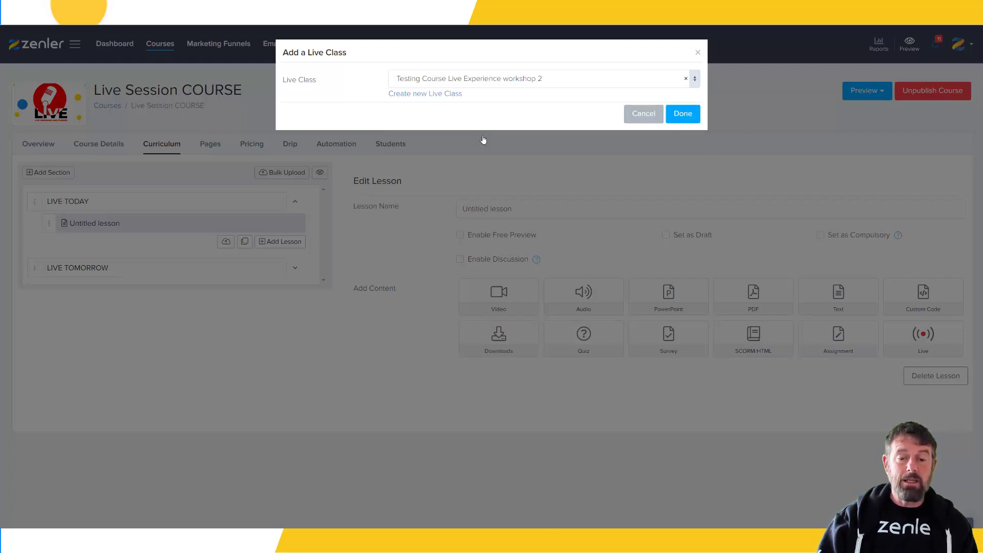
click(675, 123)
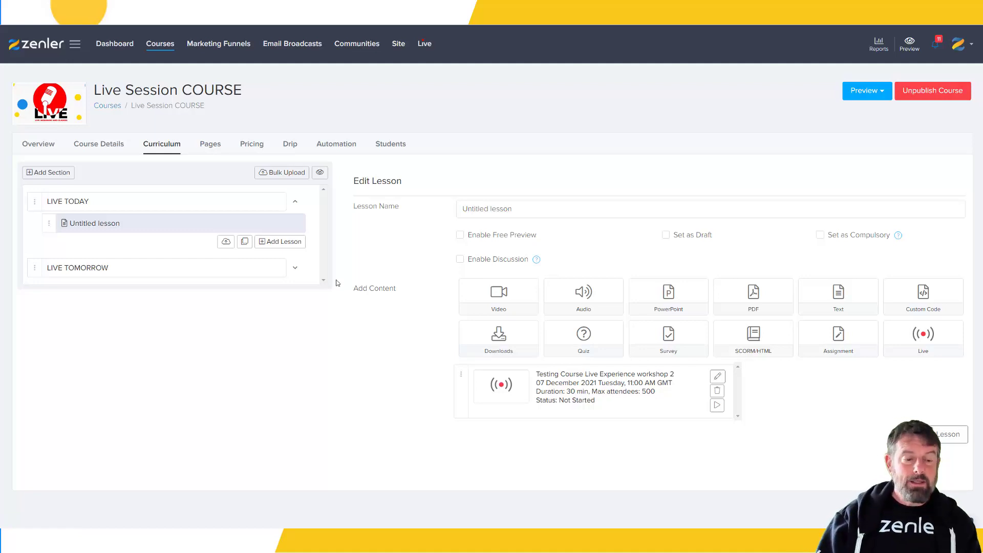
Step: Add a LIVE TOMORROW lesson linked to the 'Testing Course Live Experience workshop 2-copy' live class
click(296, 270)
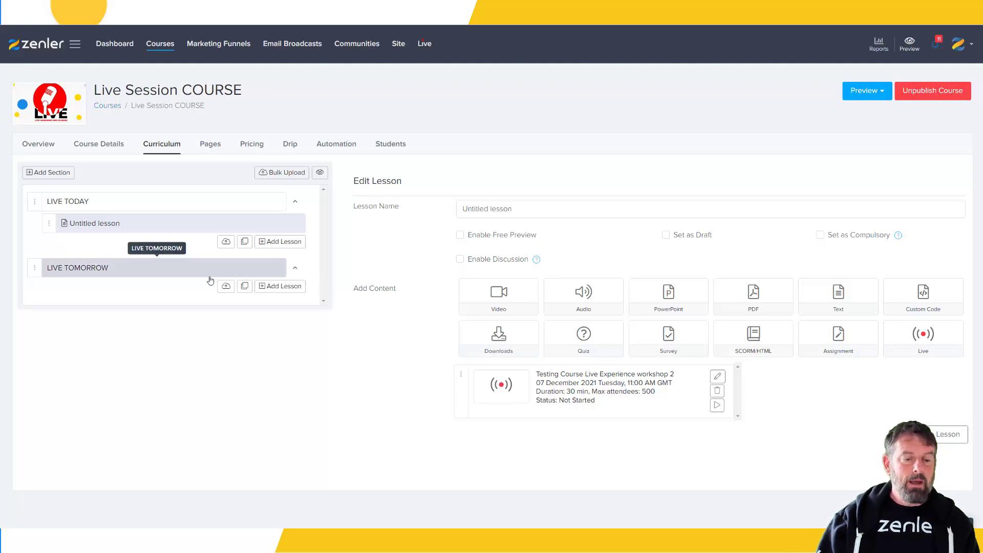
click(285, 296)
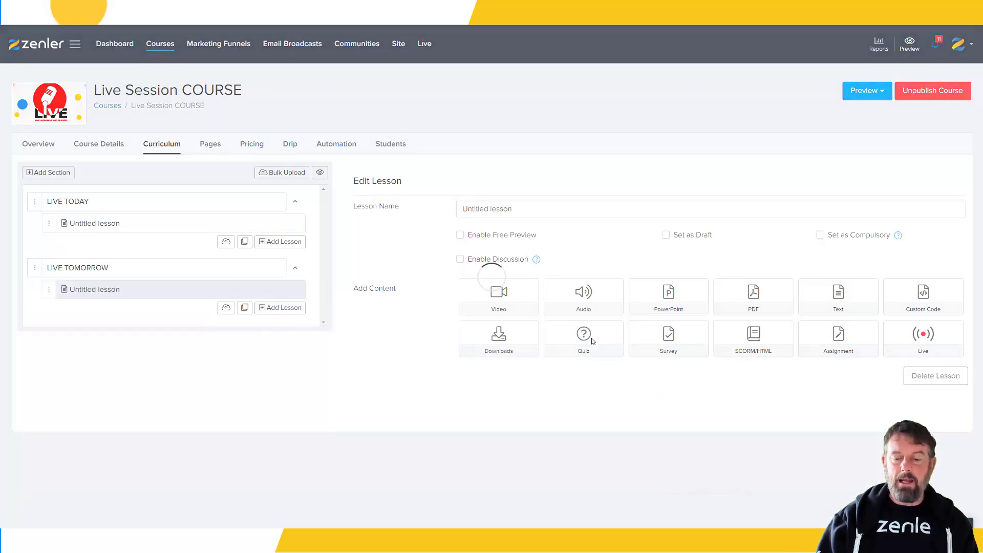
click(925, 337)
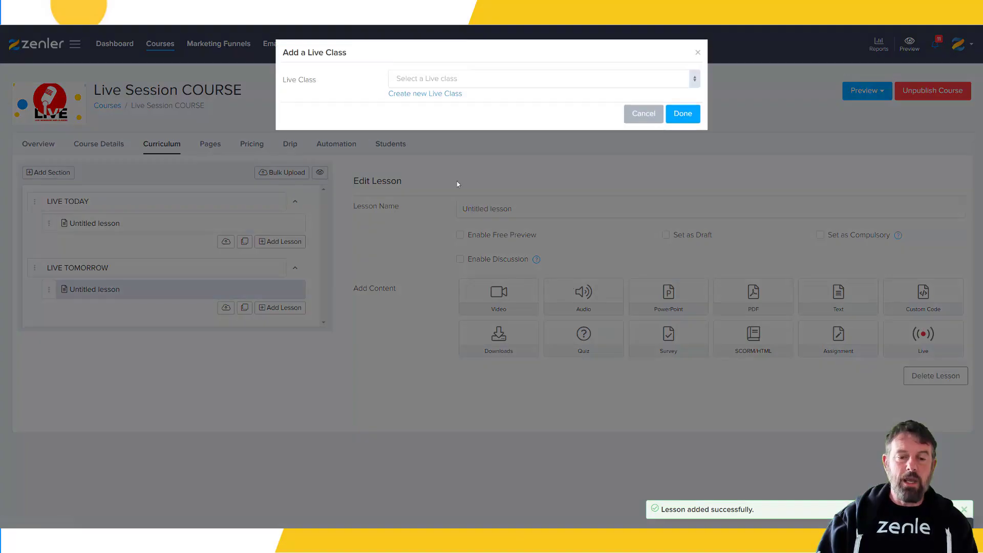
click(475, 82)
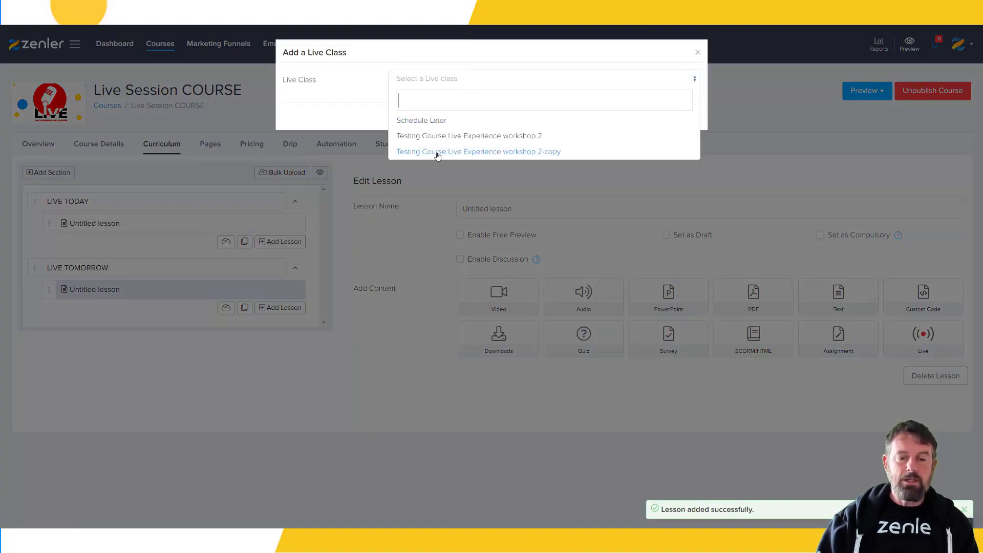
click(467, 152)
click(676, 118)
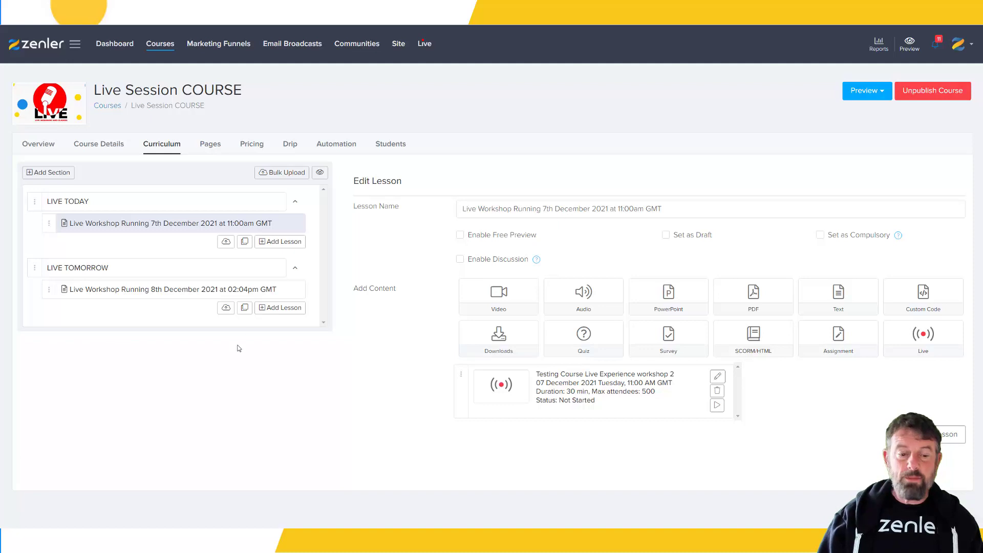
click(879, 95)
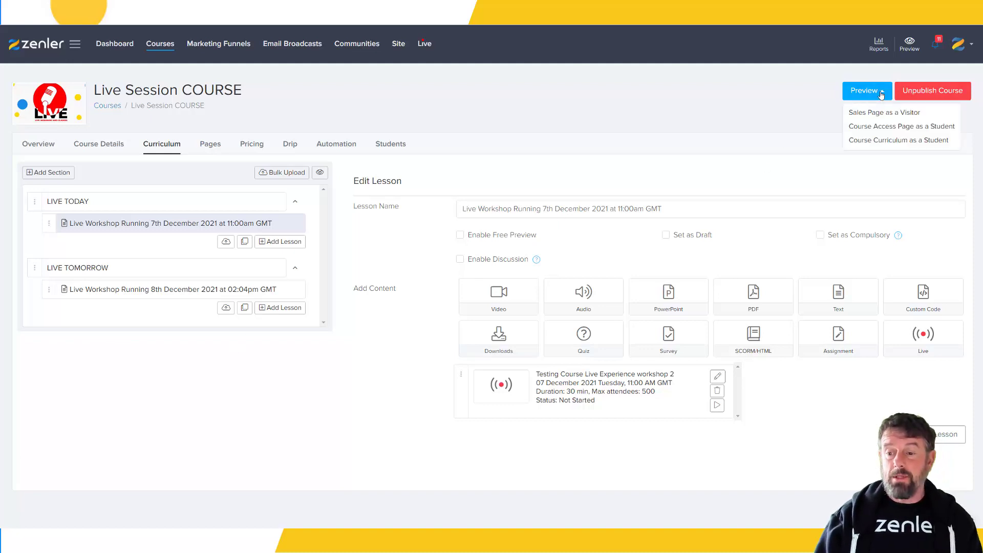
Step: Preview the curriculum as a student, view both workshop lessons, and return to the curriculum
click(860, 145)
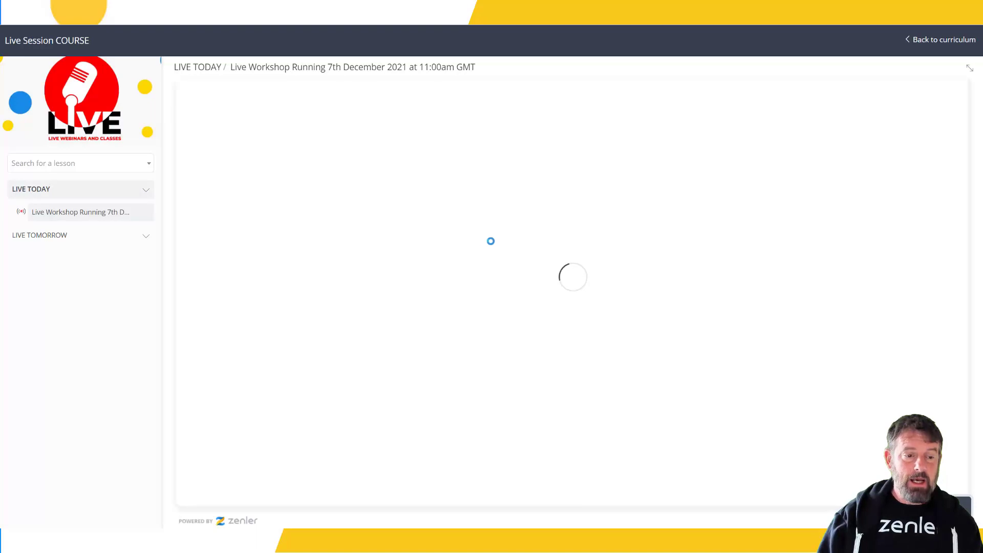
click(148, 239)
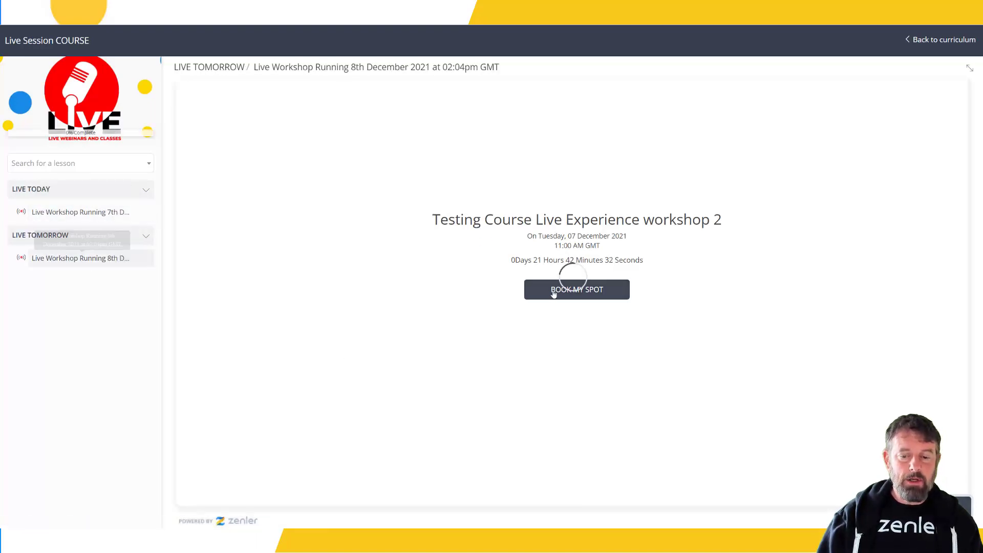
click(93, 221)
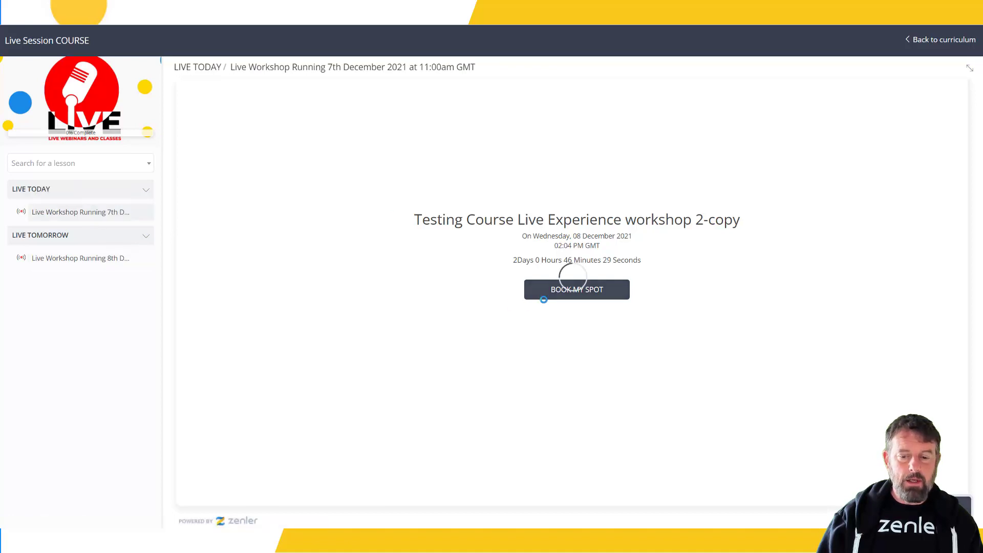
click(944, 41)
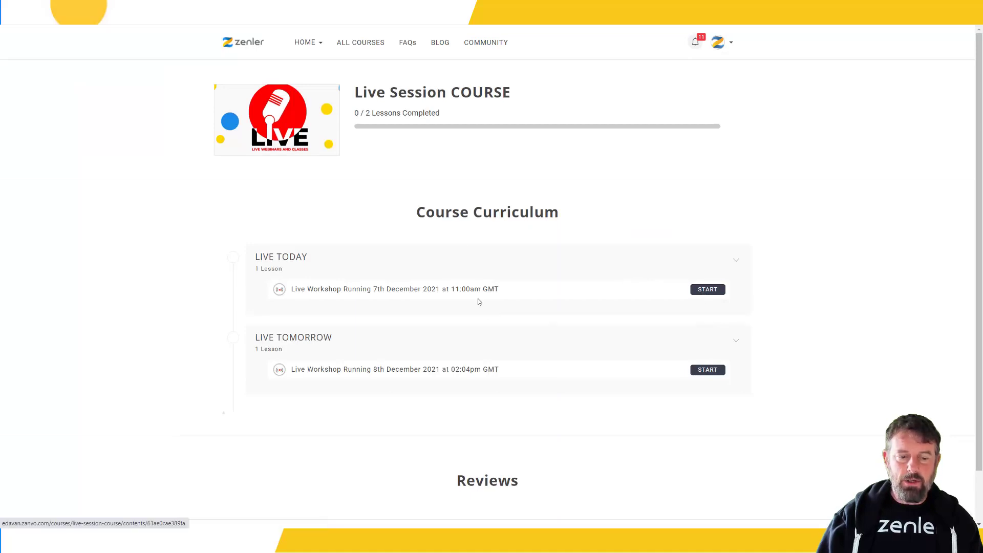
Step: As the student, mark Going for workshop 2 in the upcoming live events panel, then close it
drag(328, 289, 504, 290)
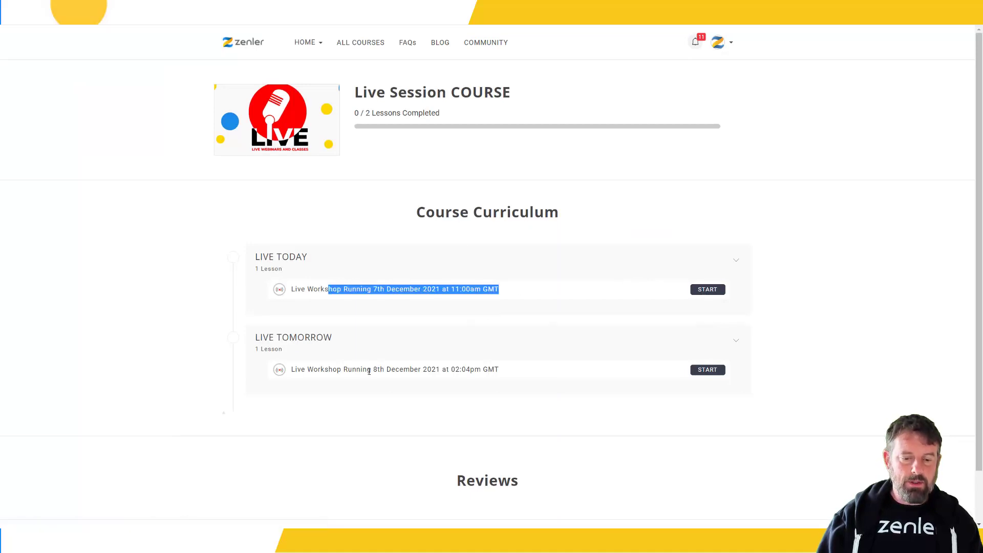
drag(361, 371, 494, 369)
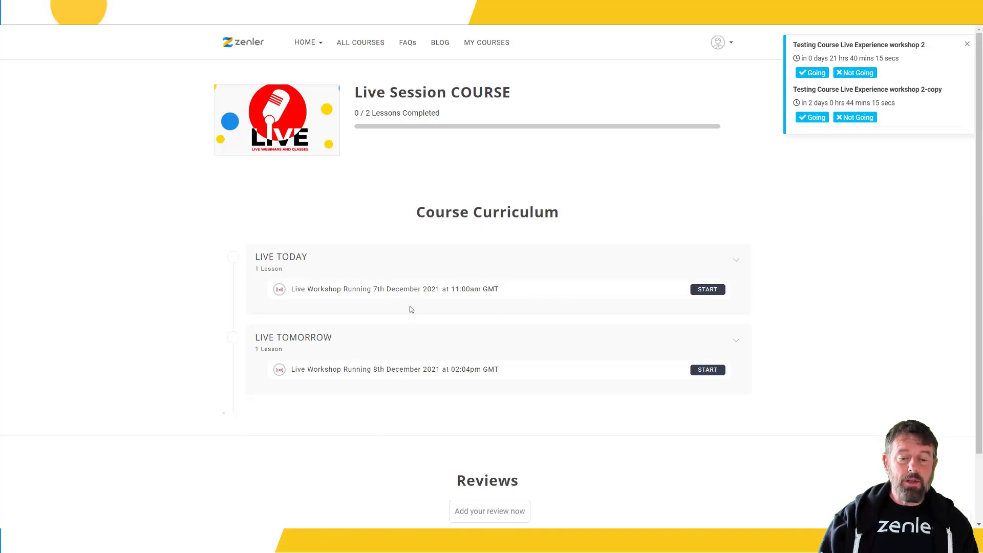
click(813, 75)
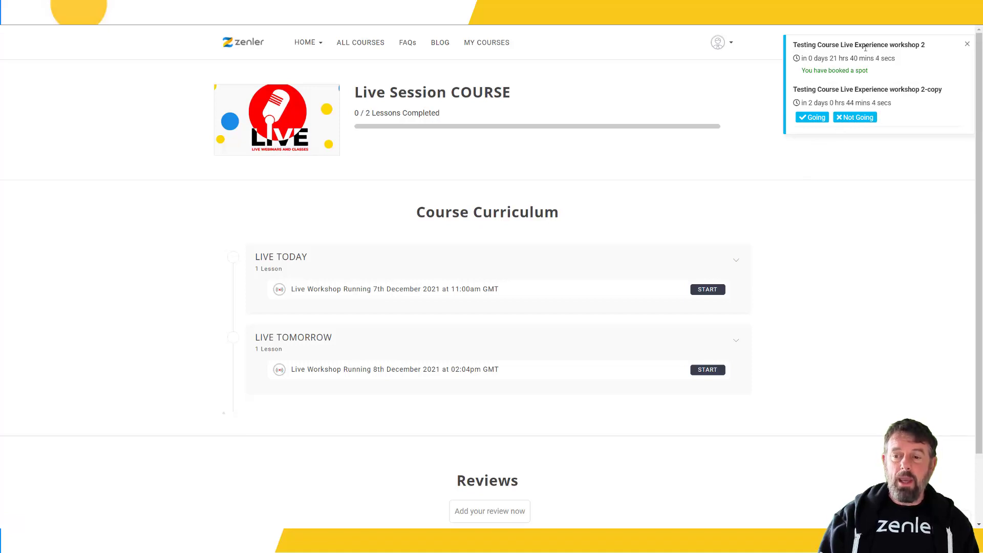
click(967, 44)
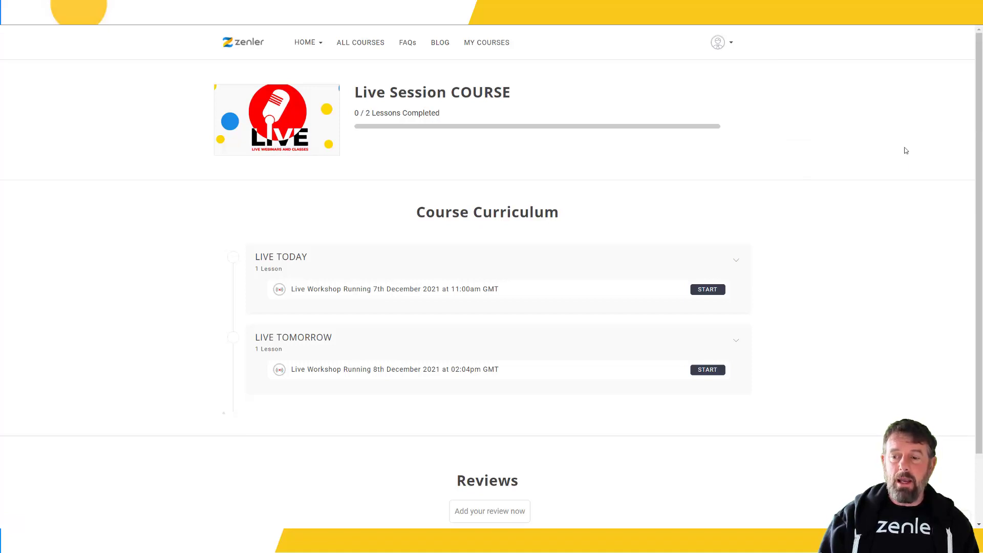
Step: Start the 7th December workshop lesson and check its booked-spot confirmation
click(706, 290)
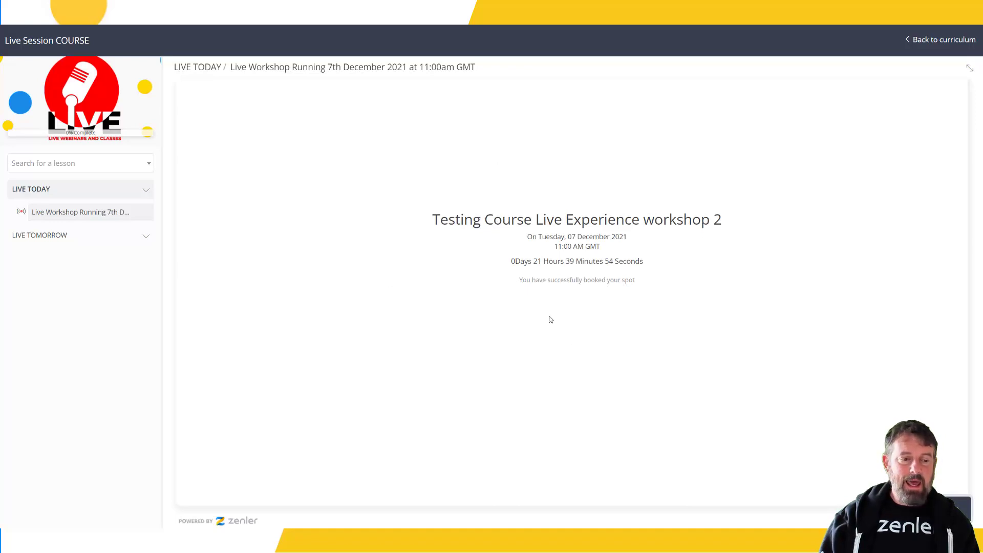
click(148, 238)
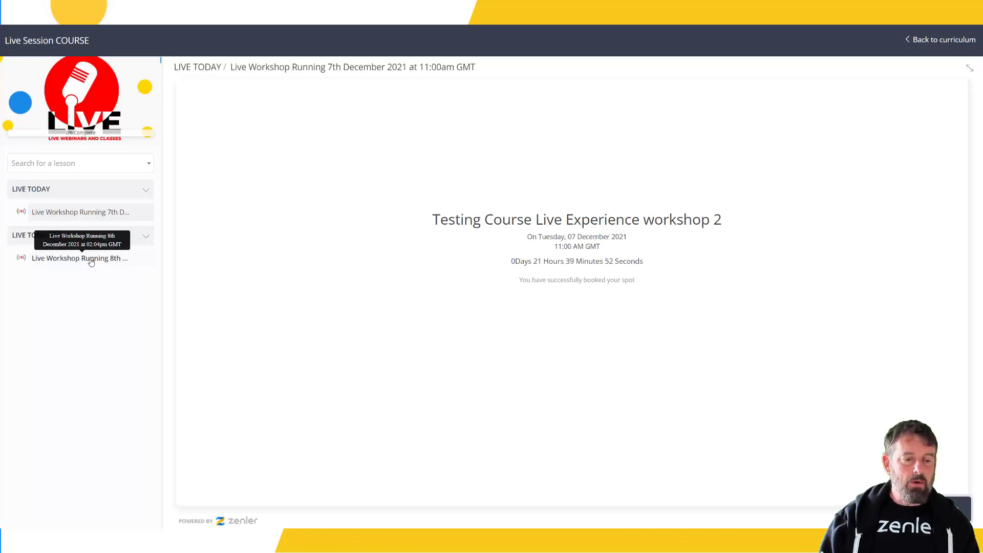
drag(522, 281, 644, 283)
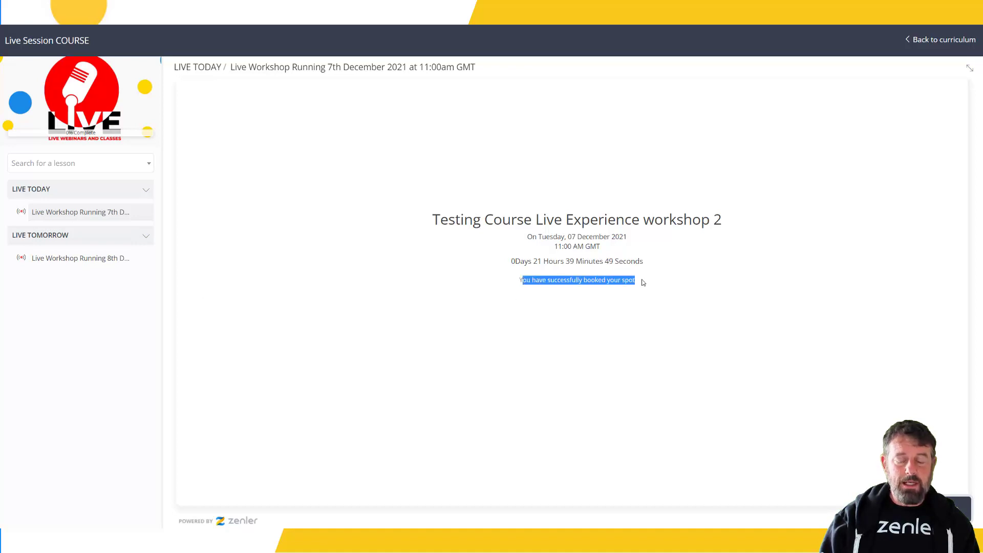
Step: Book a spot in the 8th December workshop 2-copy lesson, then reopen the 7th December lesson
click(103, 258)
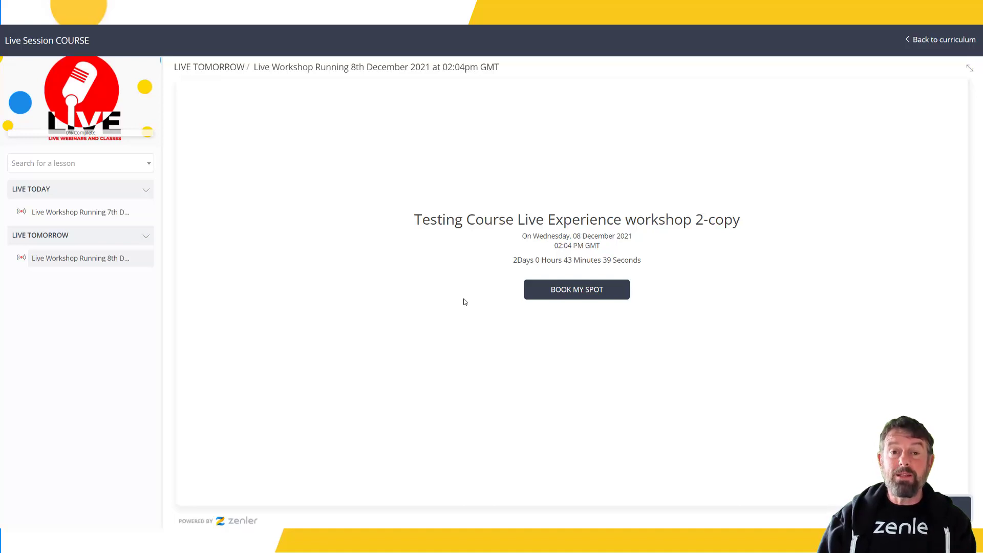
click(585, 289)
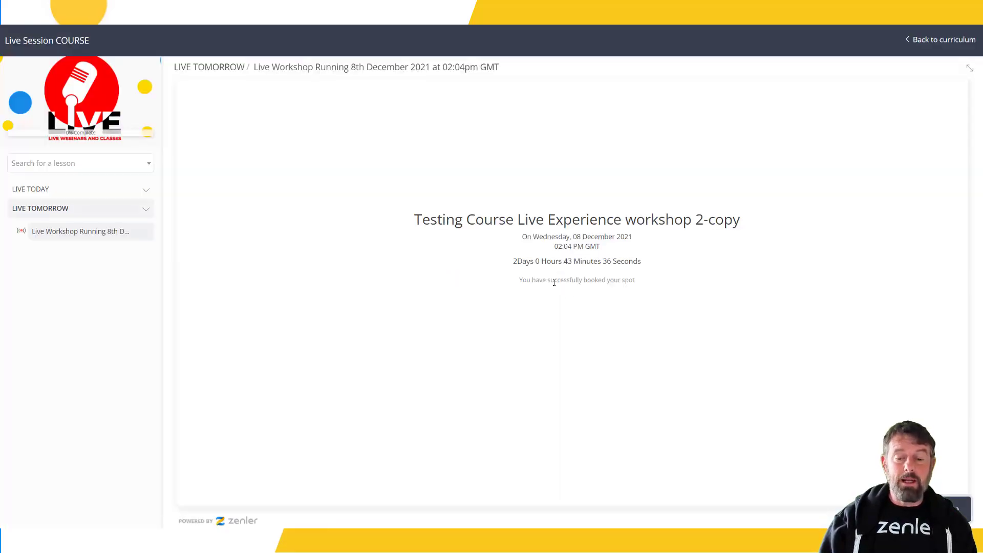
drag(634, 280, 526, 280)
click(146, 189)
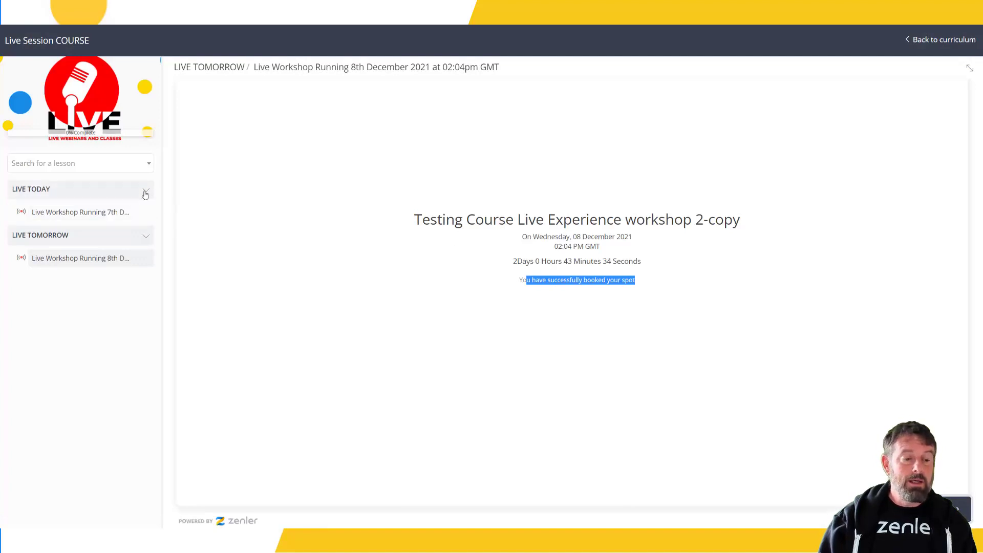
click(54, 221)
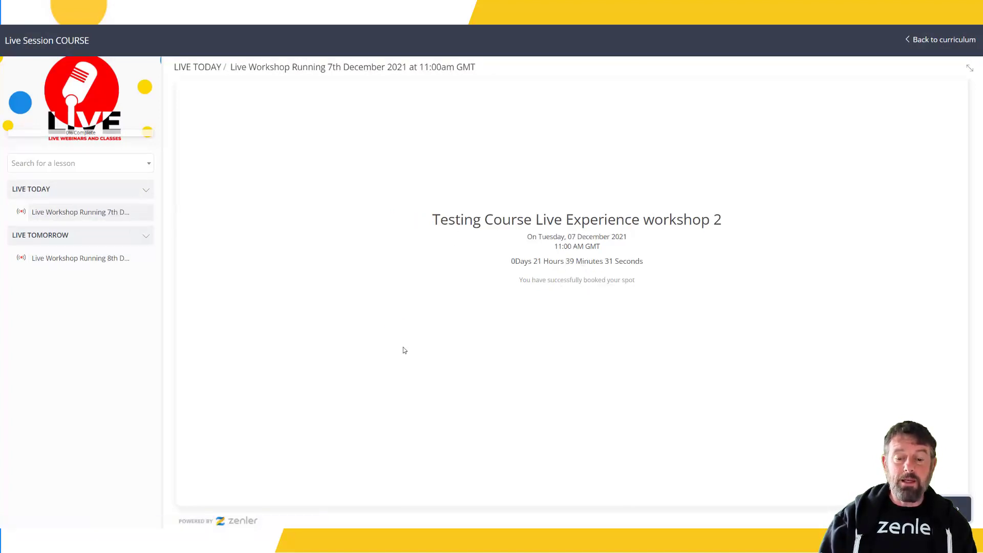